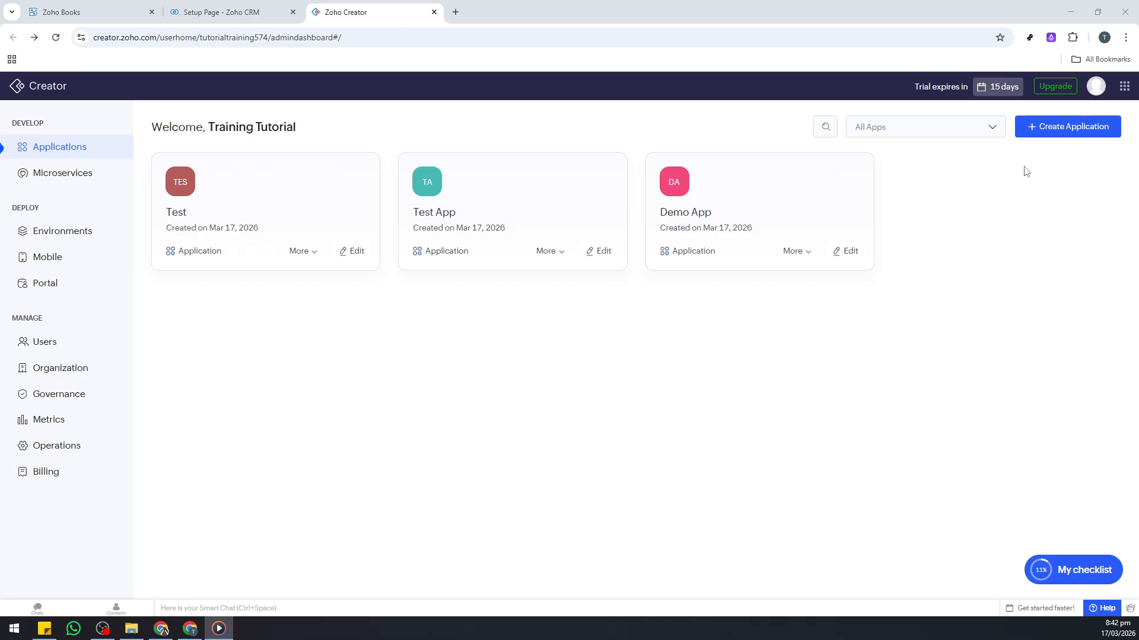
- Create a new application from scratch named "Test only"
{"action": "left_click", "coordinate": [1065, 129]}
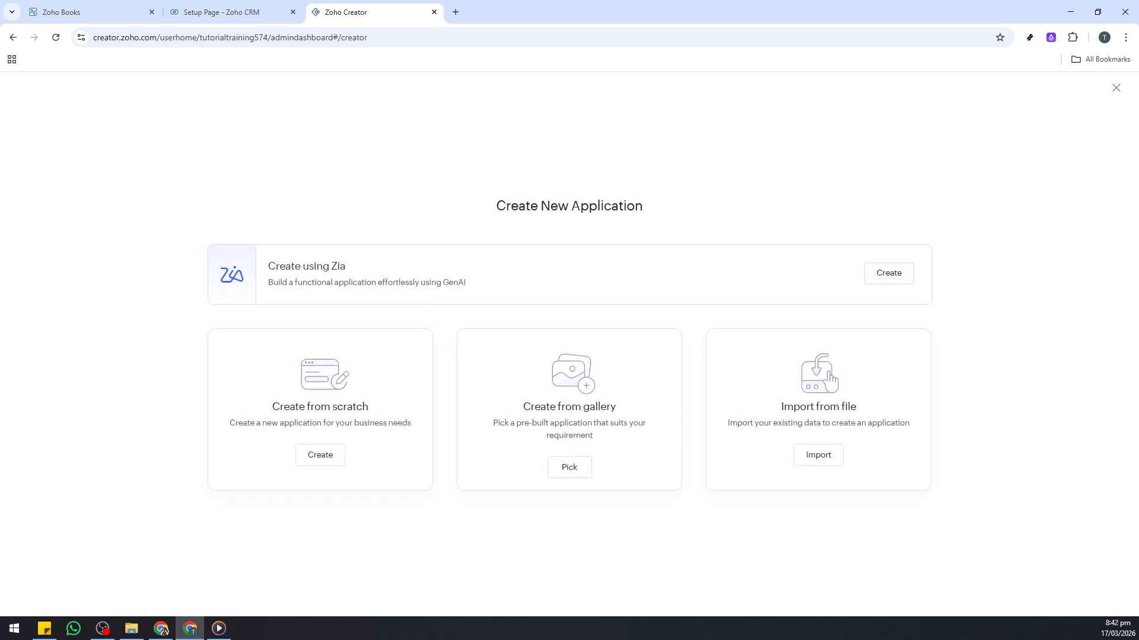
{"action": "key", "text": "alt+Tab"}
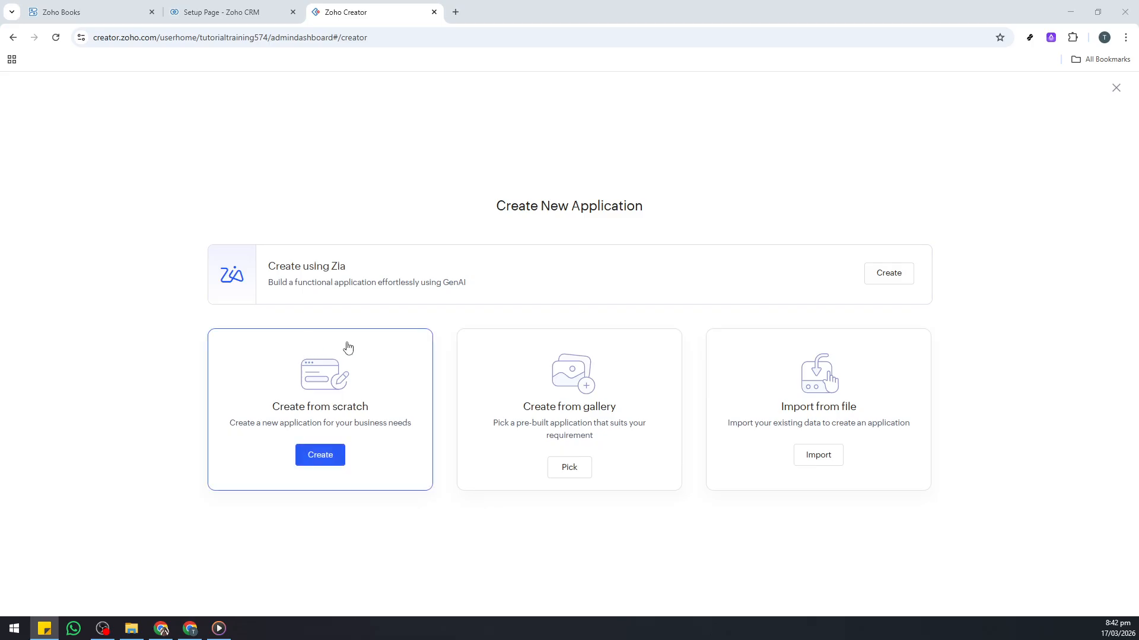
{"action": "left_click", "coordinate": [322, 456]}
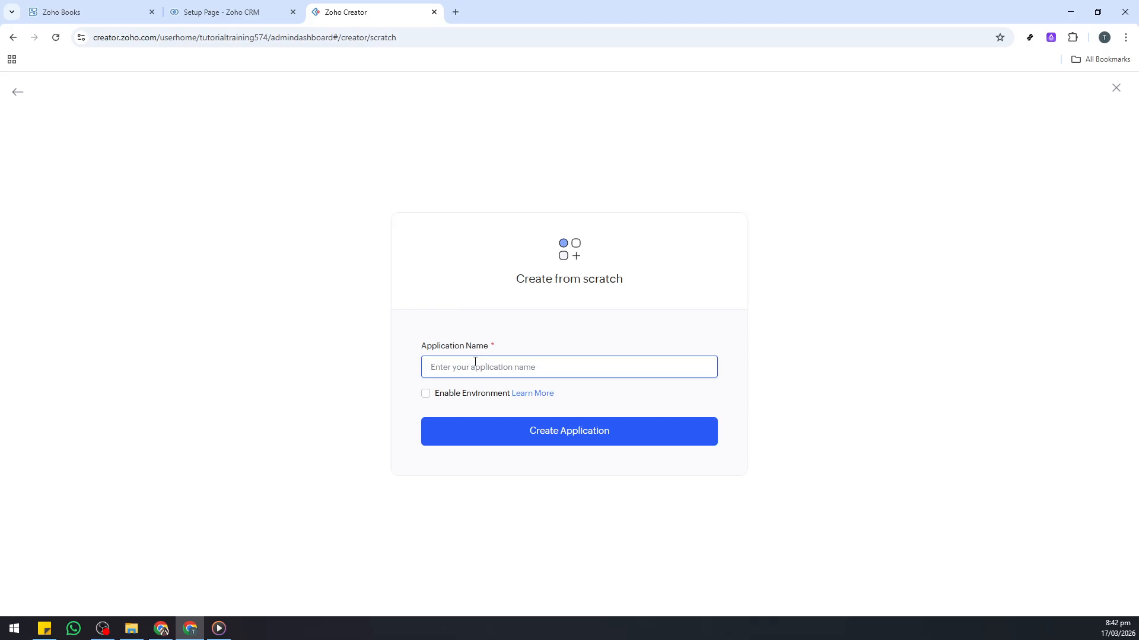
{"action": "type", "text": "TR"}
{"action": "left_click", "coordinate": [556, 433]}
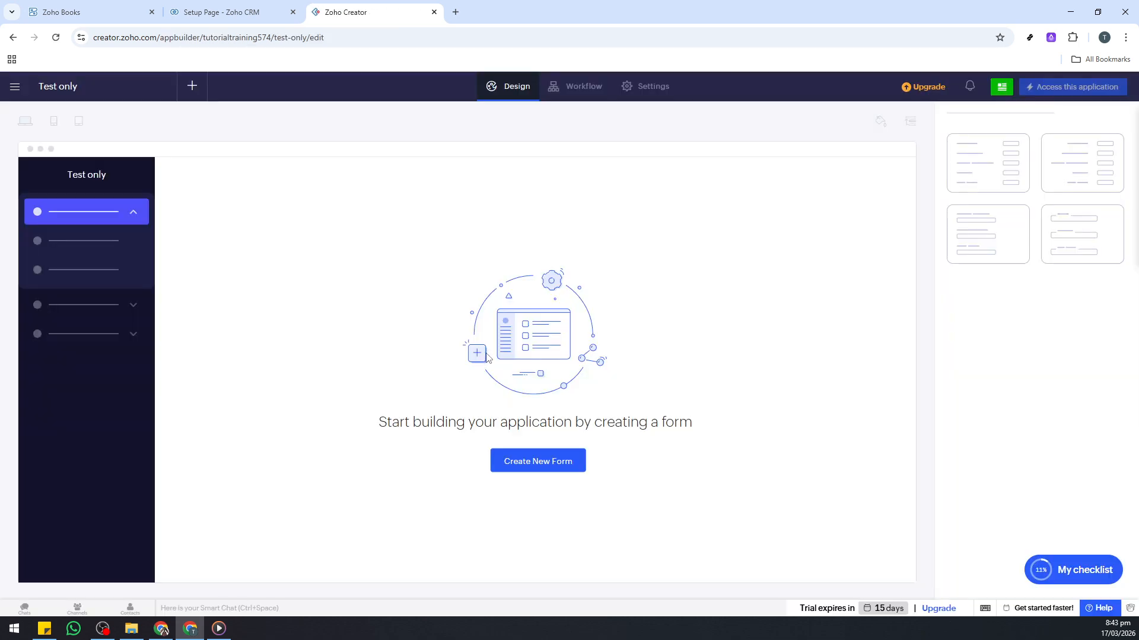
- Create a new form from scratch named "Time-OFF Request" in the application
{"action": "left_click", "coordinate": [534, 466]}
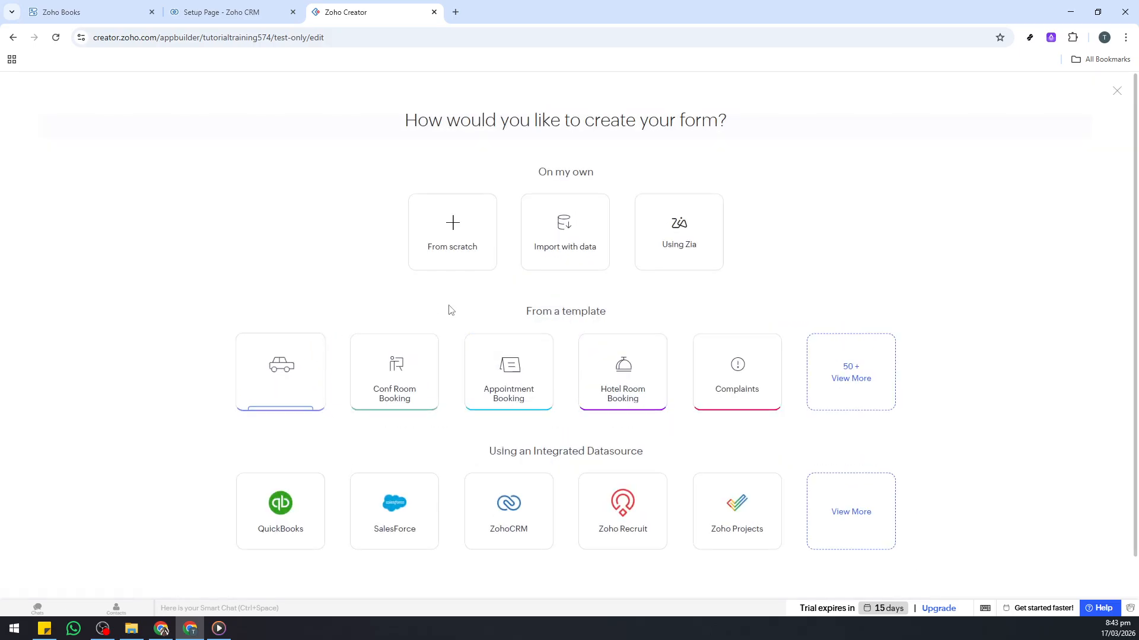
{"action": "left_click", "coordinate": [452, 245]}
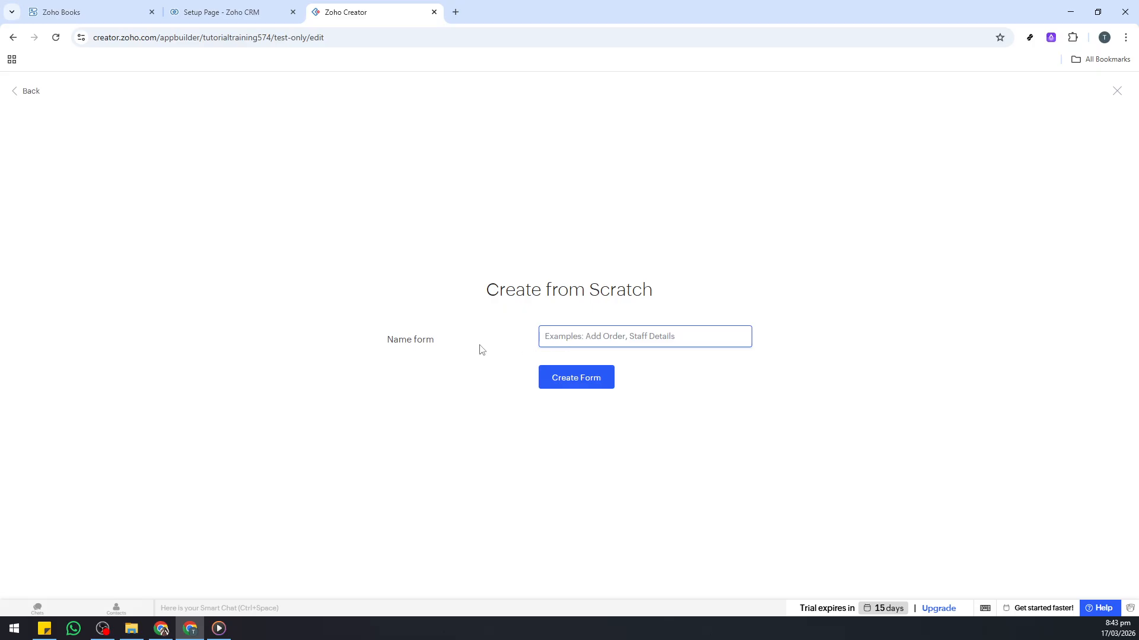
{"action": "left_click_drag", "start_coordinate": [415, 341], "coordinate": [437, 343]}
{"action": "left_click", "coordinate": [591, 343]}
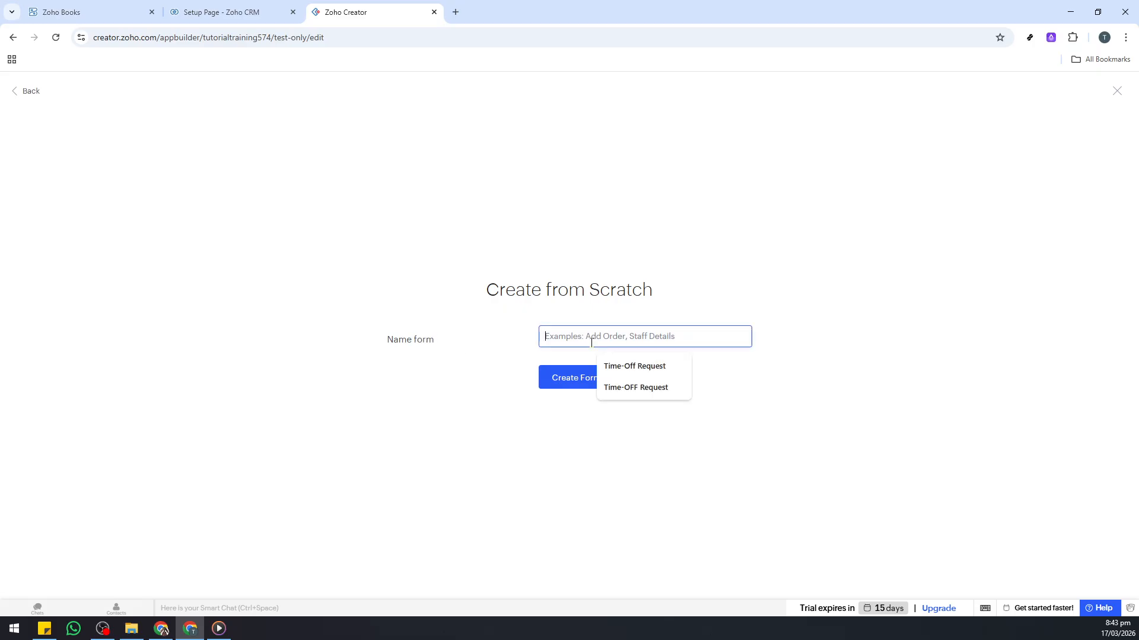
{"action": "type", "text": "Time-OFF Request"}
{"action": "left_click", "coordinate": [485, 395]}
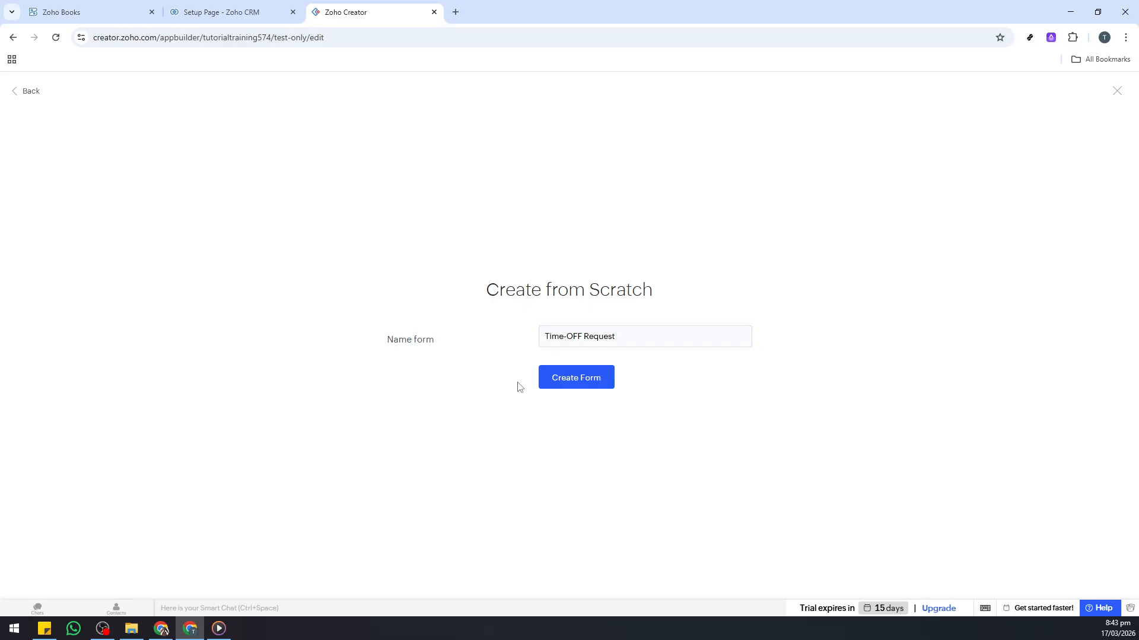
{"action": "left_click", "coordinate": [585, 384]}
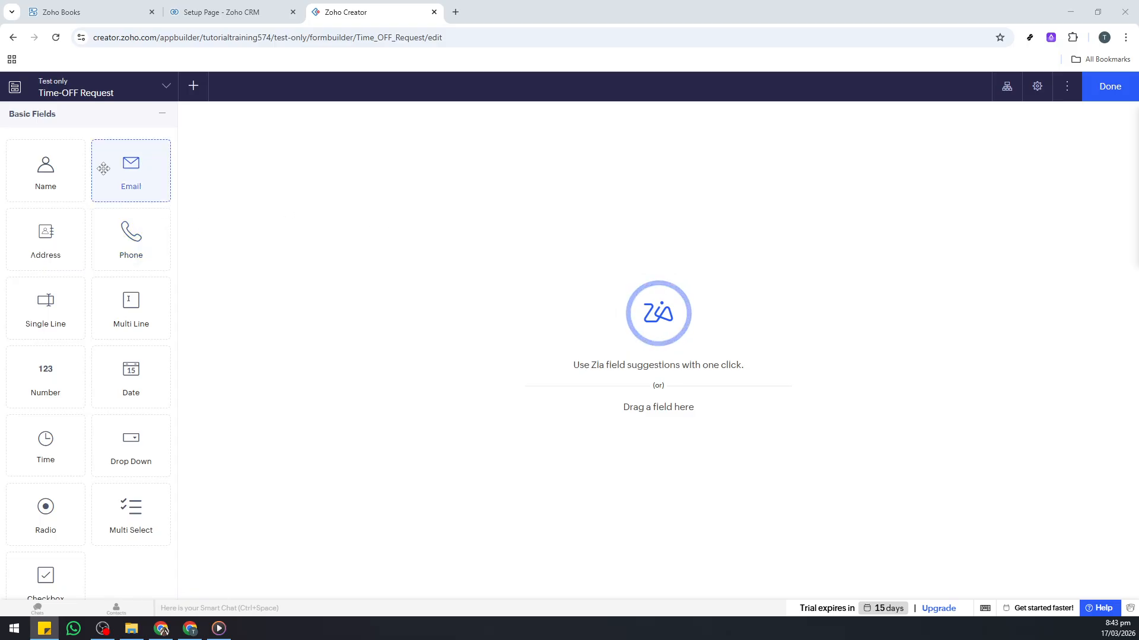
- Add a Name field to the empty form and set its field name to "Employee Name"
{"action": "left_click_drag", "start_coordinate": [52, 183], "coordinate": [332, 155]}
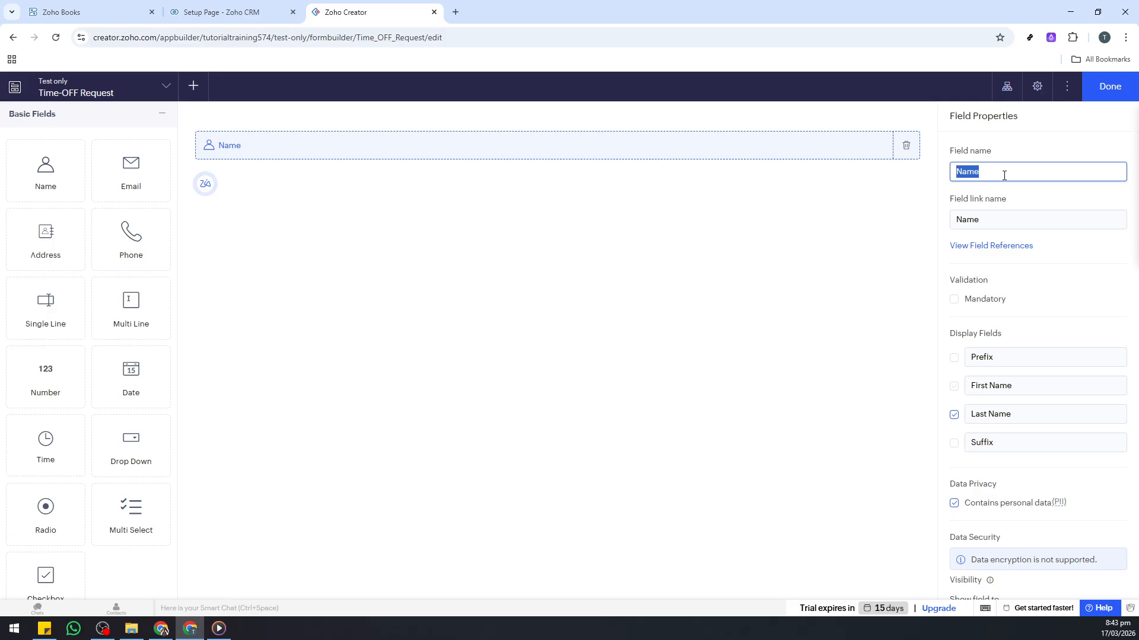
{"action": "type", "text": "Employee Name"}
{"action": "left_click", "coordinate": [633, 207]}
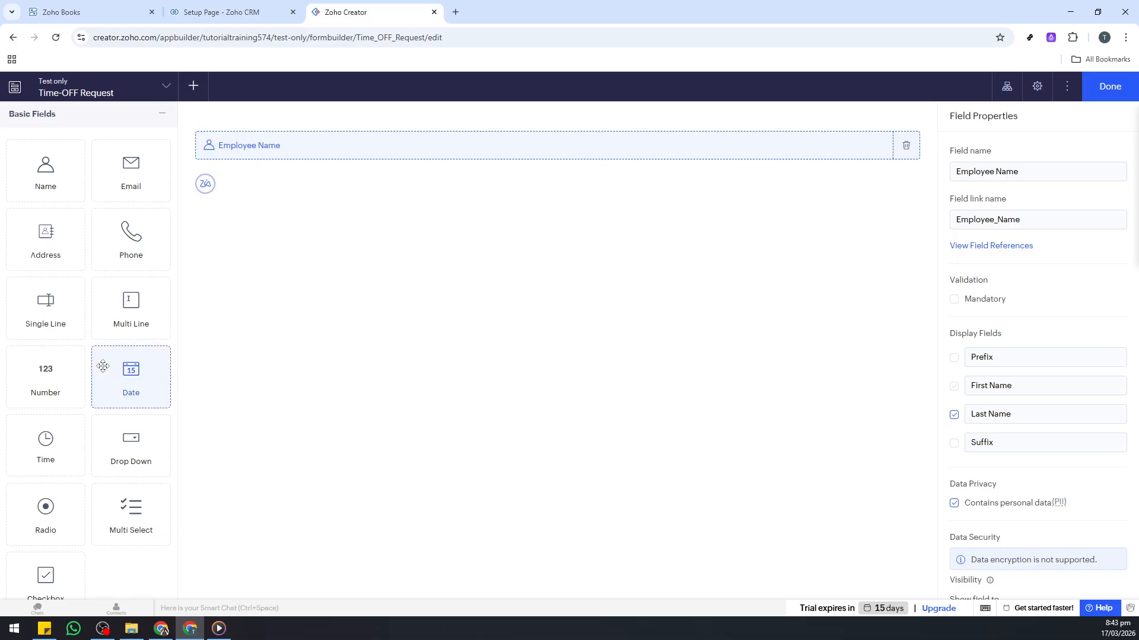
- Add two Date fields below Employee Name, named "Time-off Start Date" and "Time-off End Date"
{"action": "left_click_drag", "start_coordinate": [135, 375], "coordinate": [308, 188]}
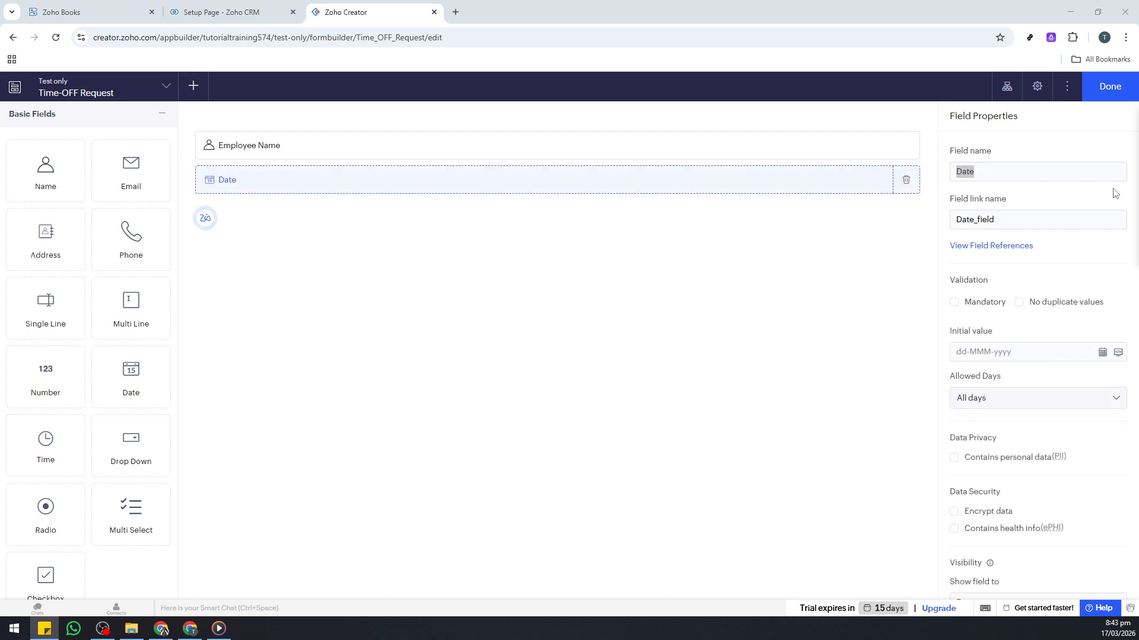
{"action": "left_click", "coordinate": [1011, 168]}
{"action": "type", "text": "Time-off Start Date"}
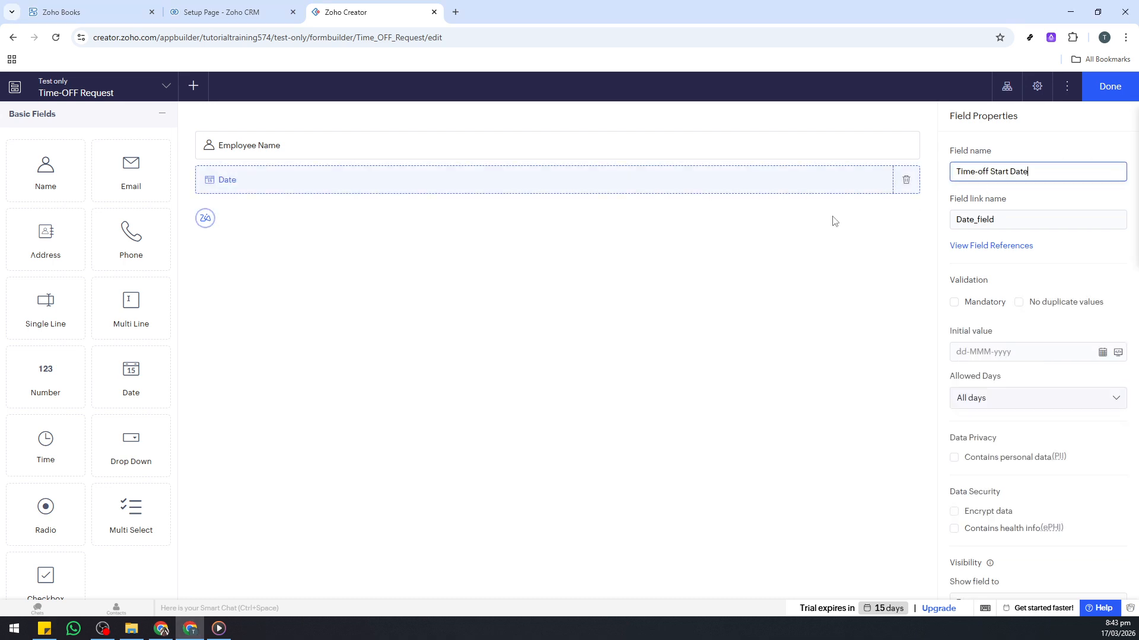
{"action": "left_click", "coordinate": [678, 271]}
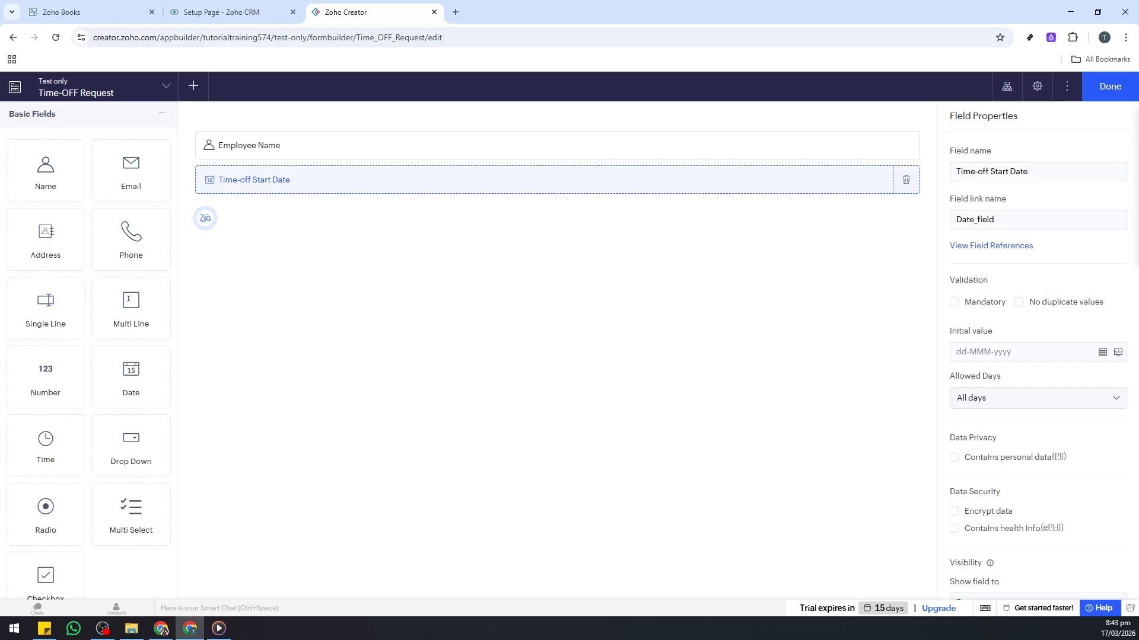
{"action": "key", "text": "alt+Tab"}
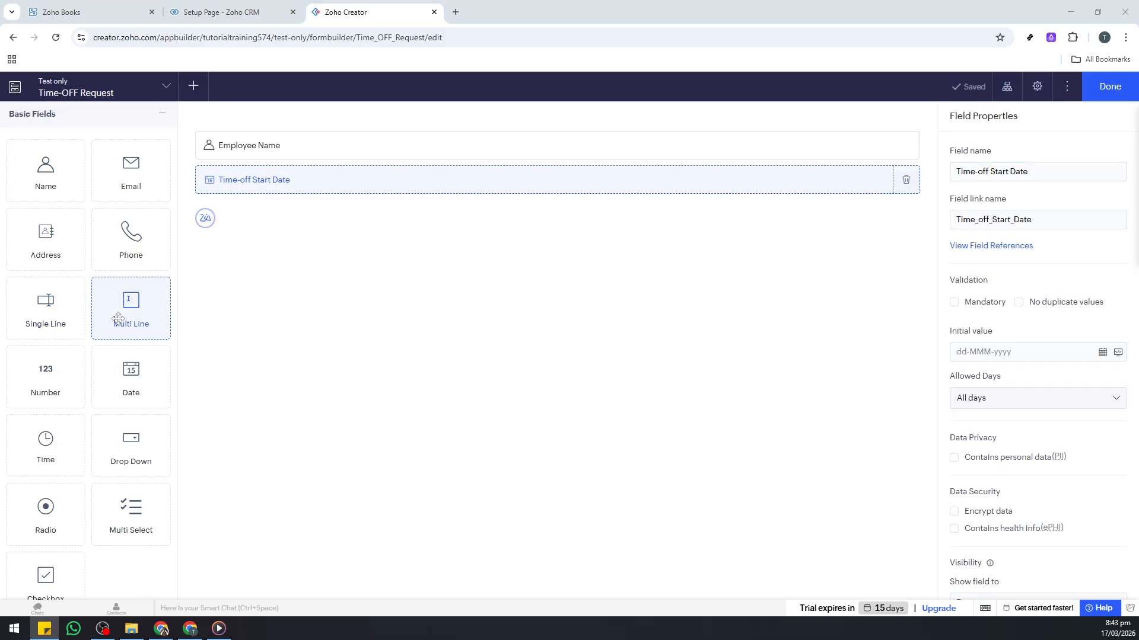
{"action": "left_click_drag", "start_coordinate": [135, 390], "coordinate": [325, 232]}
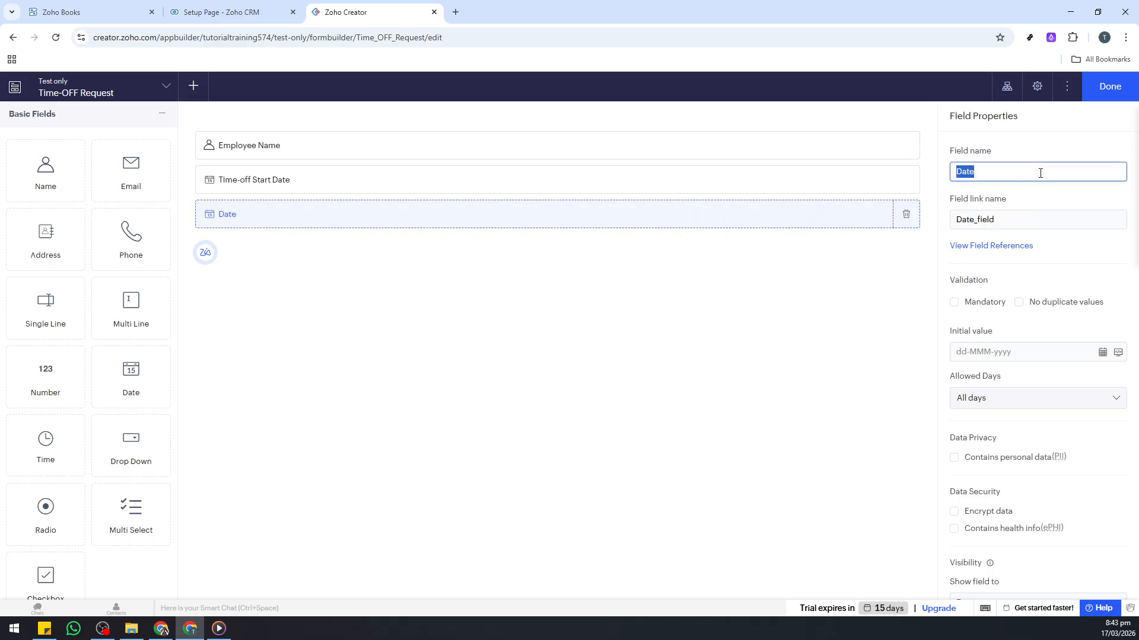
{"action": "type", "text": "Time-off End Date"}
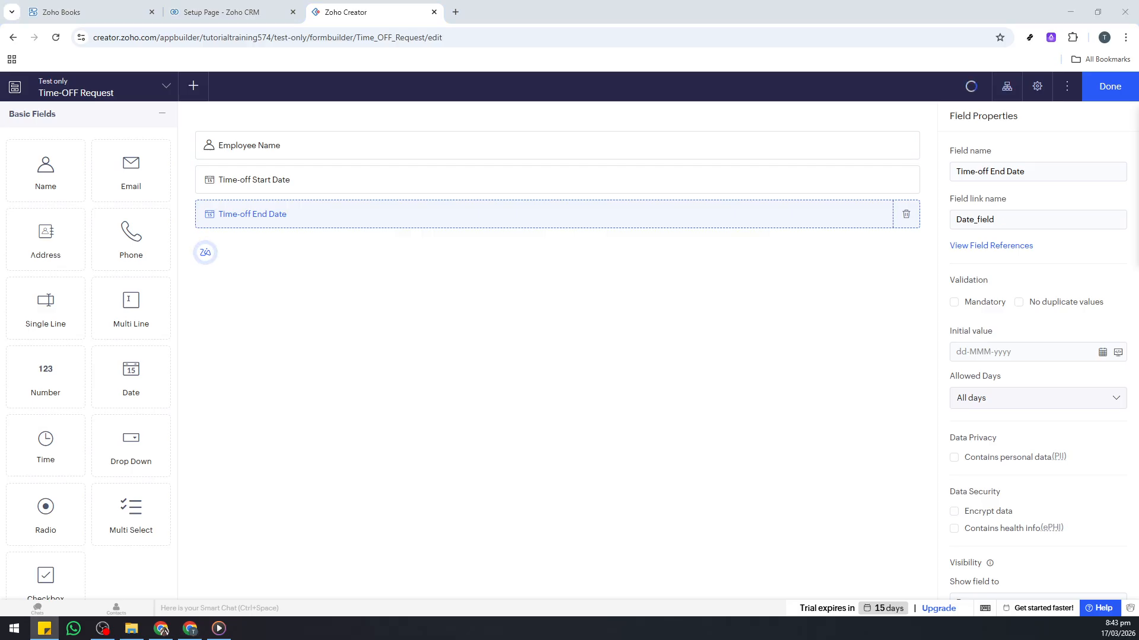
- Add a Number field named "Number Days Out" below the end date and finish editing the form
{"action": "left_click_drag", "start_coordinate": [59, 385], "coordinate": [348, 267]}
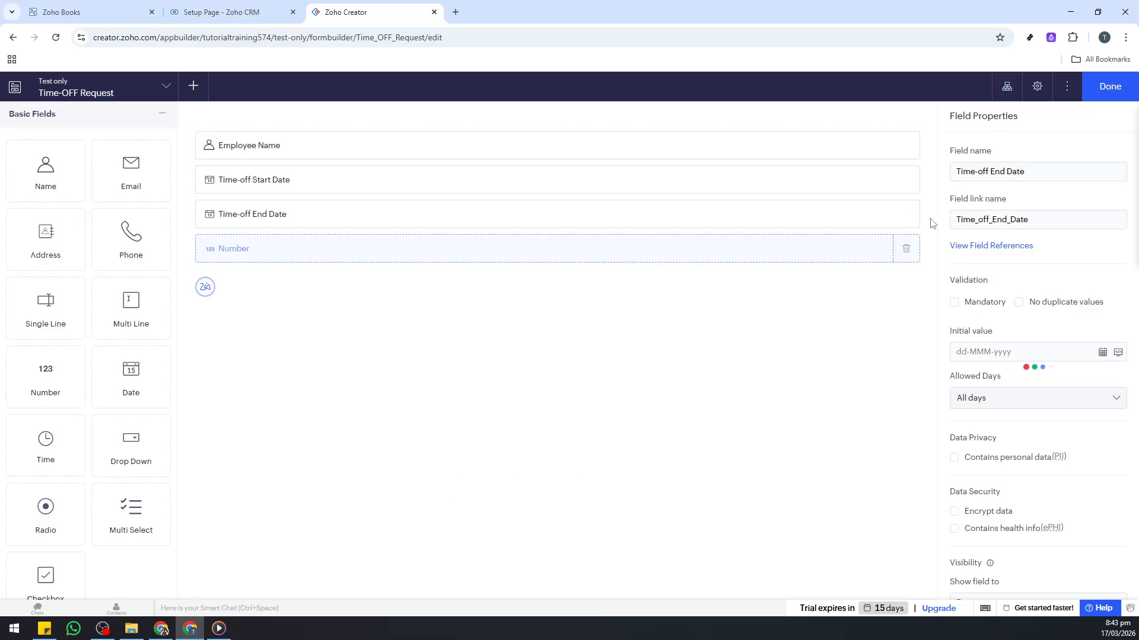
{"action": "type", "text": "Number Days Out"}
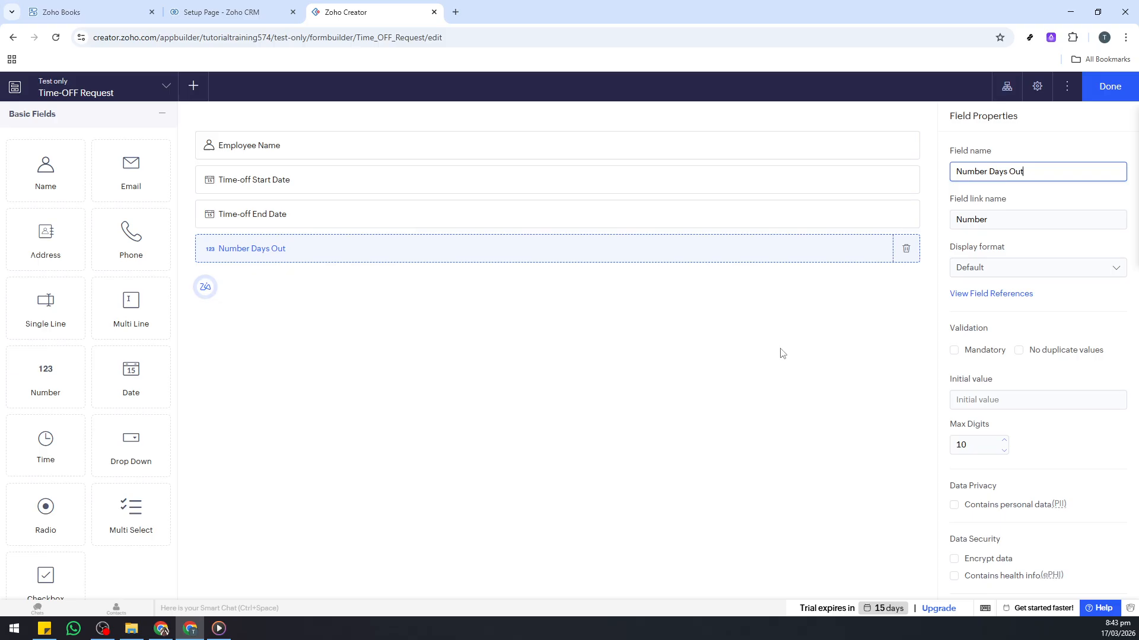
{"action": "left_click", "coordinate": [745, 367]}
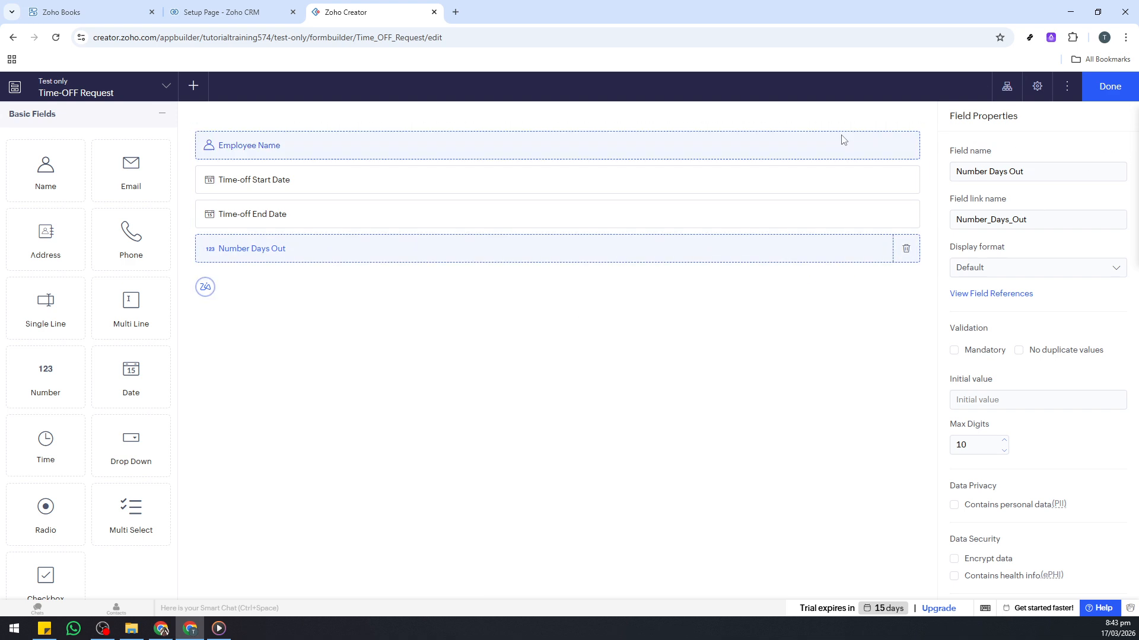
{"action": "left_click", "coordinate": [1104, 99]}
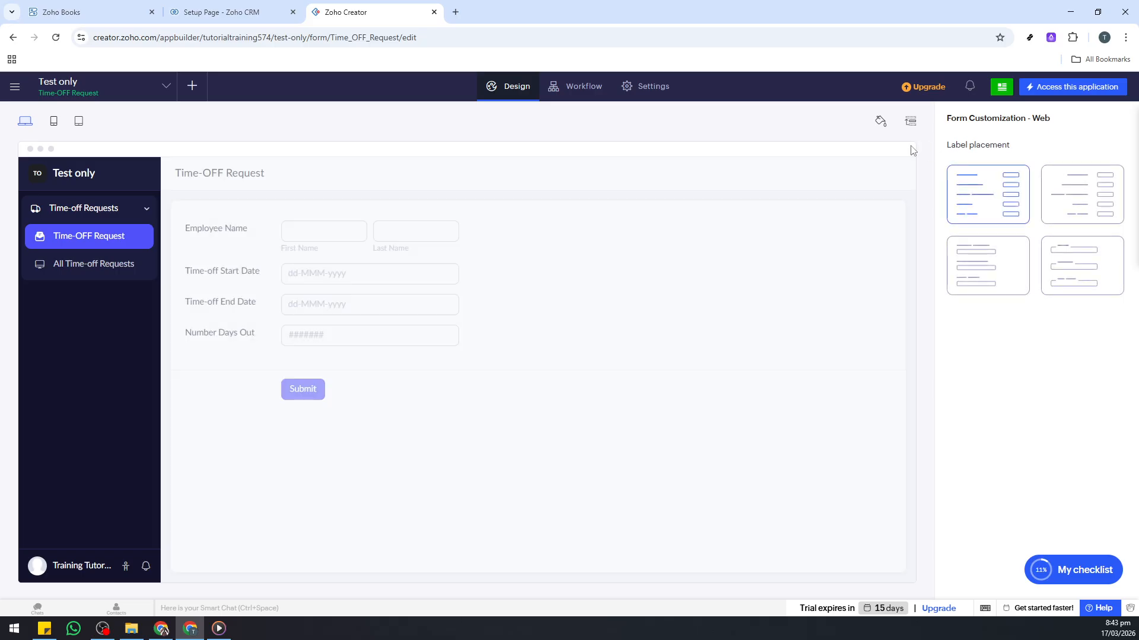
- Open the live application and set the request's start date to 18-Mar-2026 and end date to 14-Mar-2026
{"action": "left_click", "coordinate": [1068, 93]}
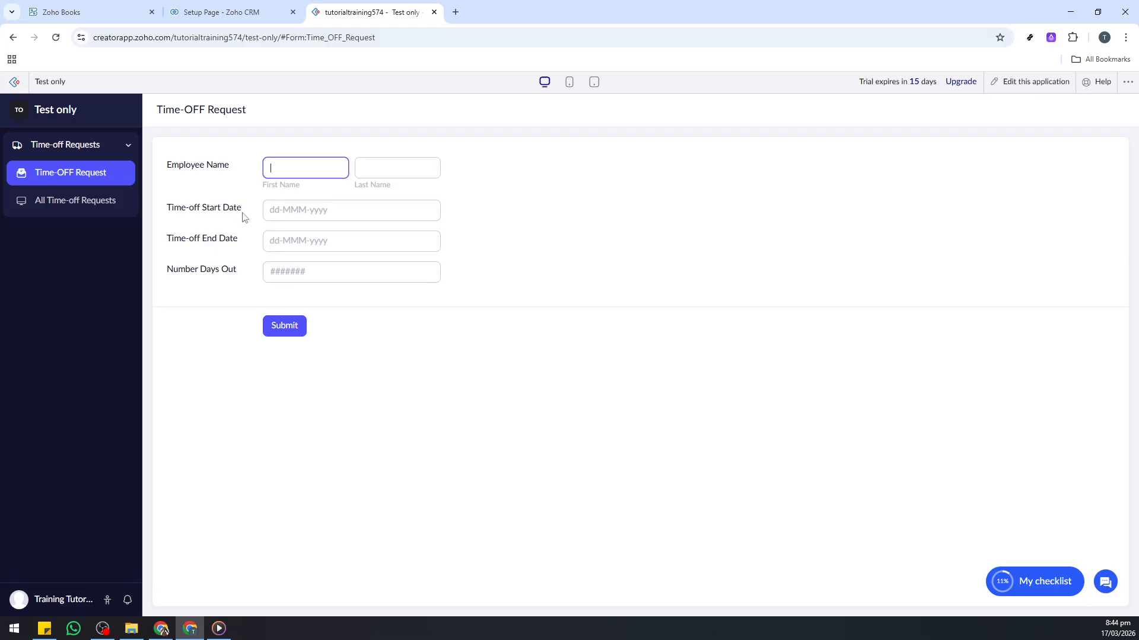
{"action": "left_click", "coordinate": [307, 214]}
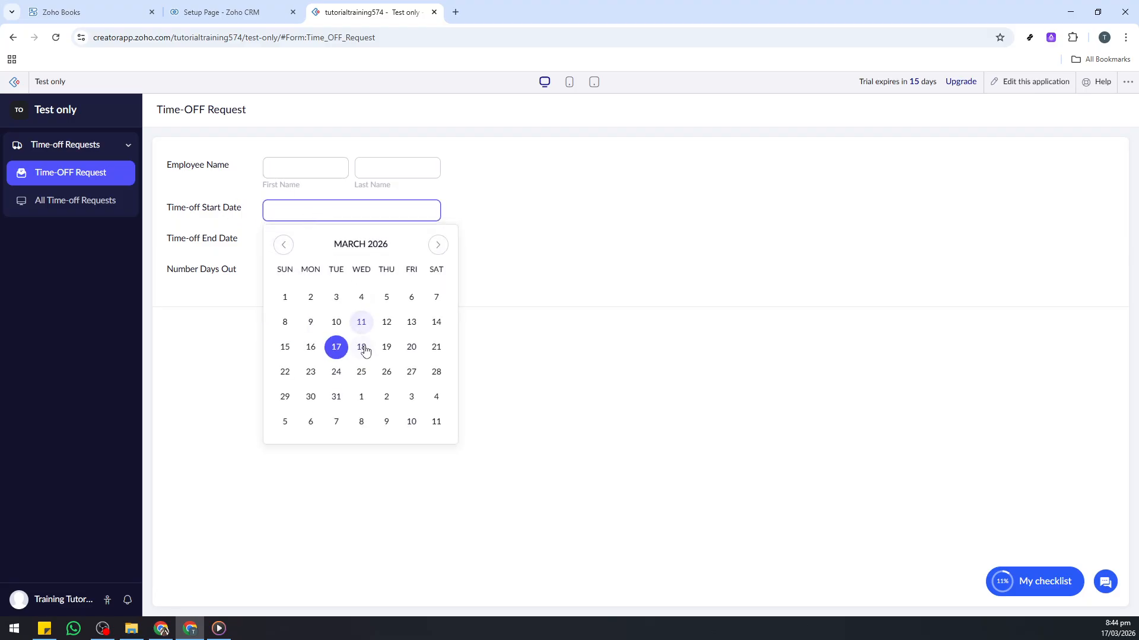
{"action": "left_click", "coordinate": [361, 347]}
{"action": "left_click", "coordinate": [343, 250]}
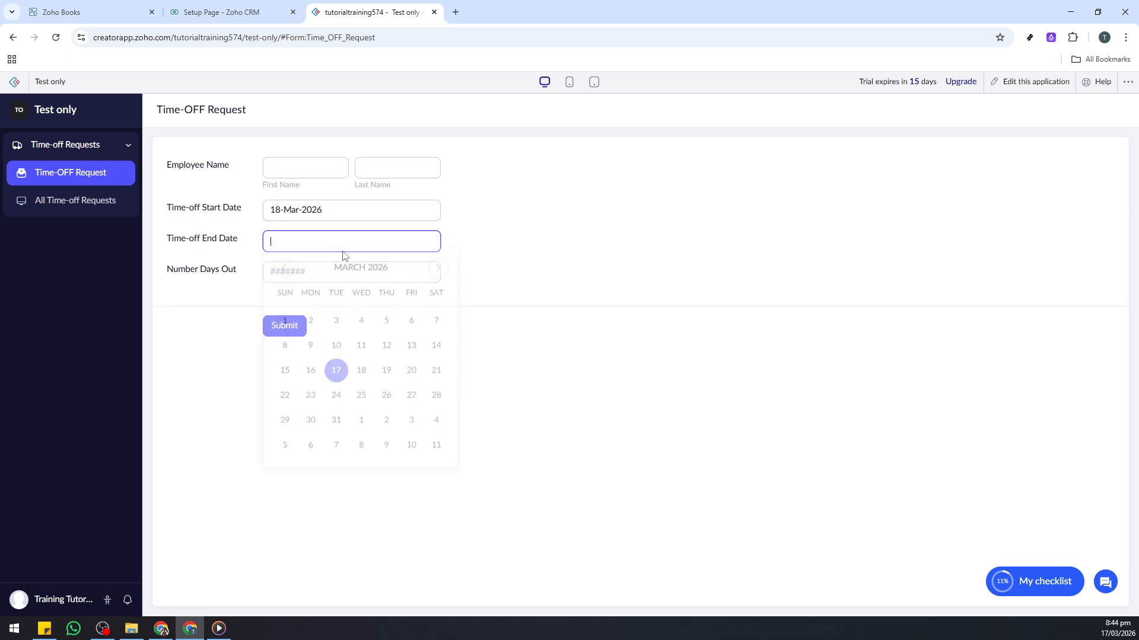
{"action": "left_click", "coordinate": [439, 356]}
{"action": "left_click", "coordinate": [312, 272]}
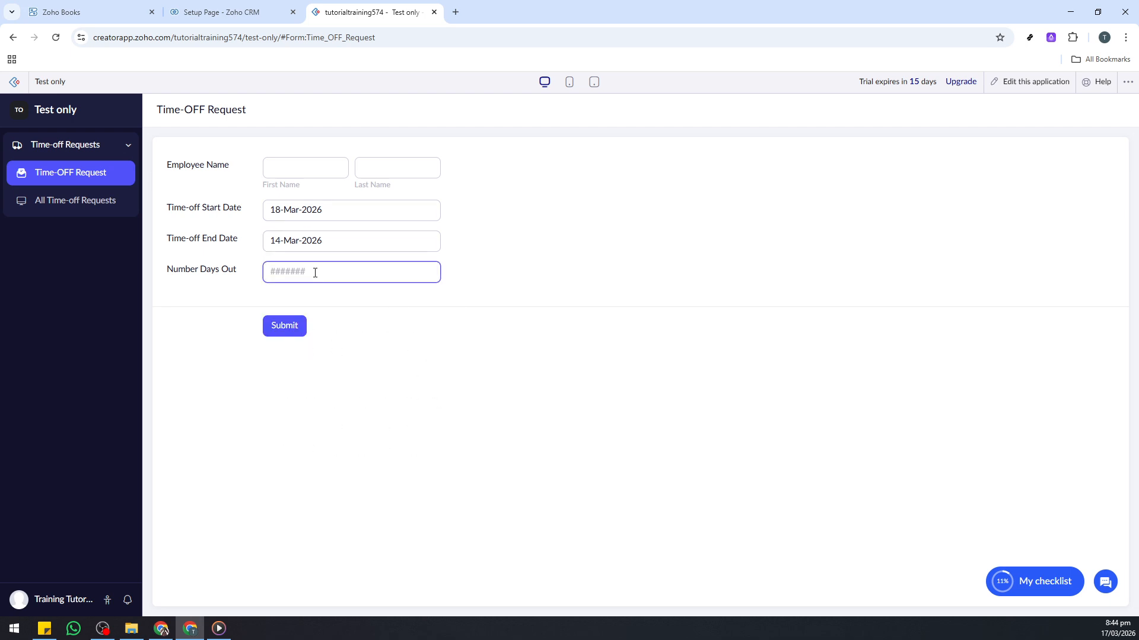